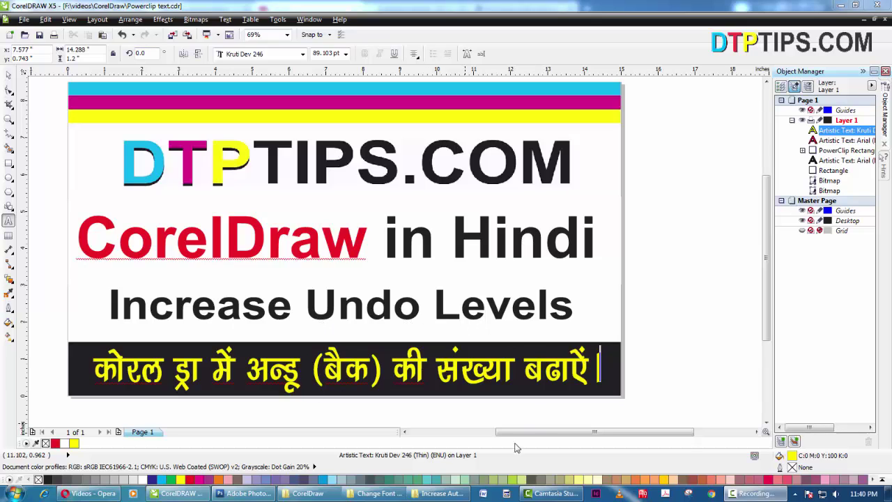
- In the General workspace options, set the regular undo levels to 999 and apply the options
drag(544, 432, 585, 432)
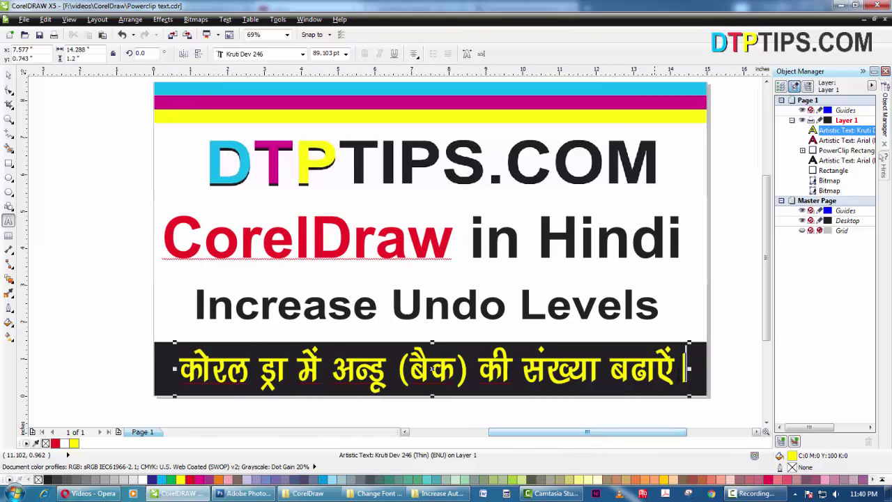
click(277, 19)
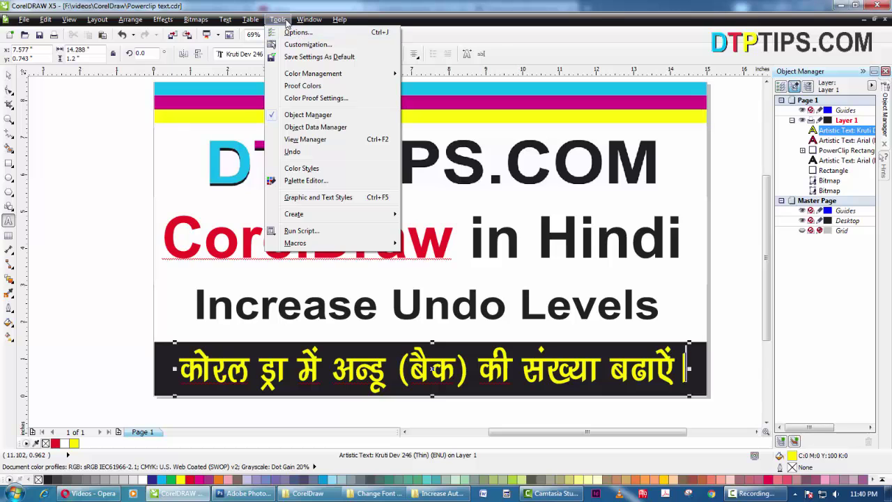
click(297, 35)
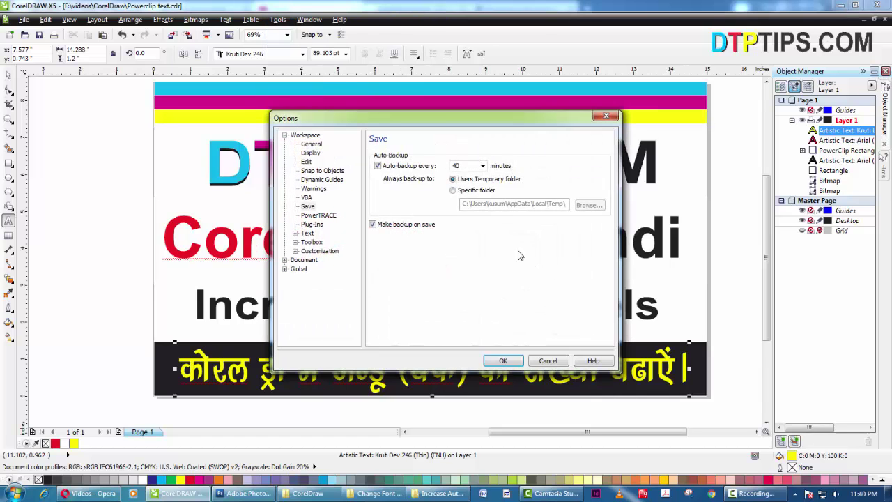
click(306, 162)
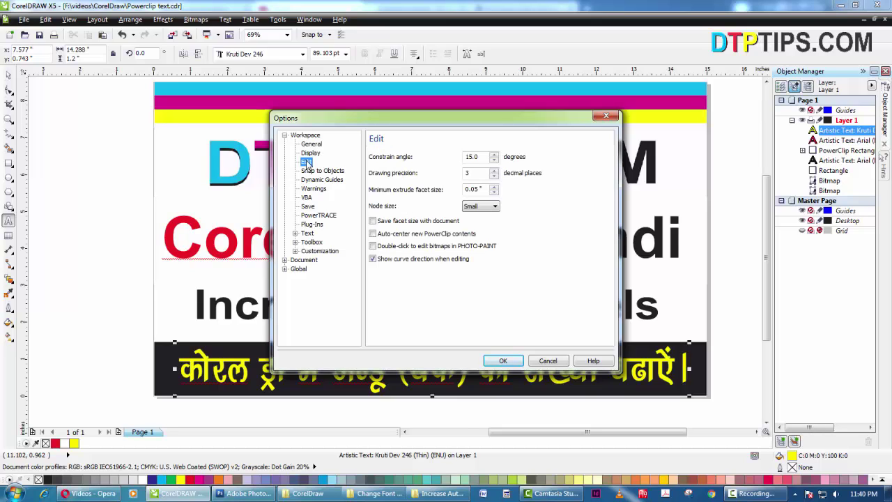
click(311, 153)
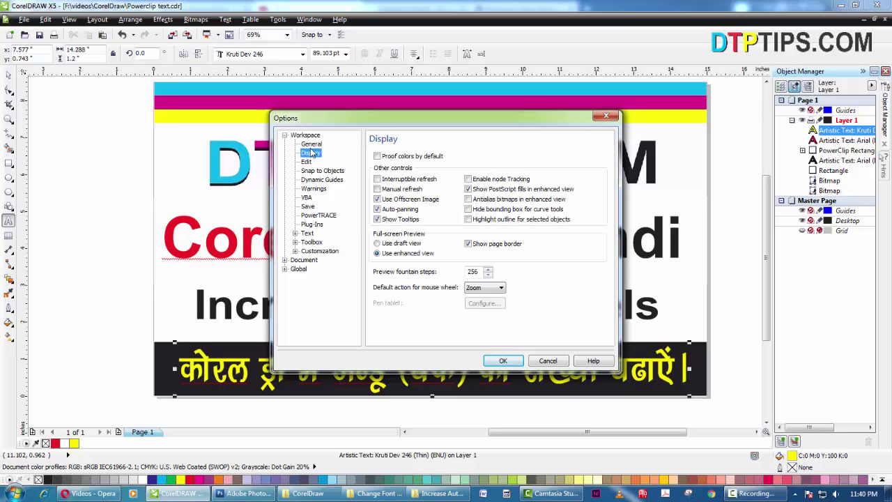
click(311, 144)
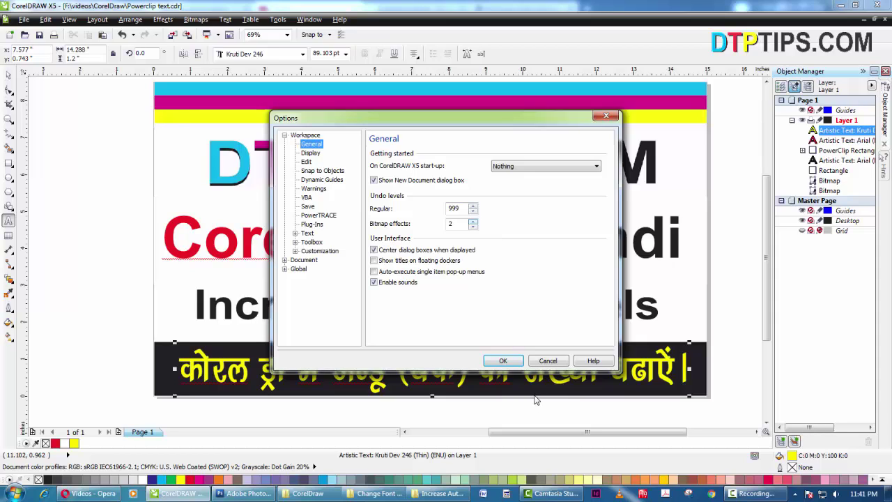
click(463, 208)
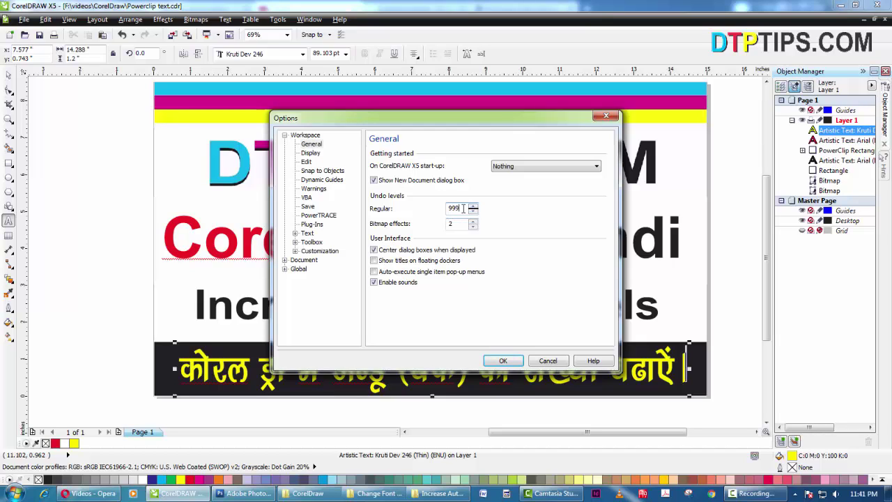
drag(461, 208, 441, 207)
click(503, 361)
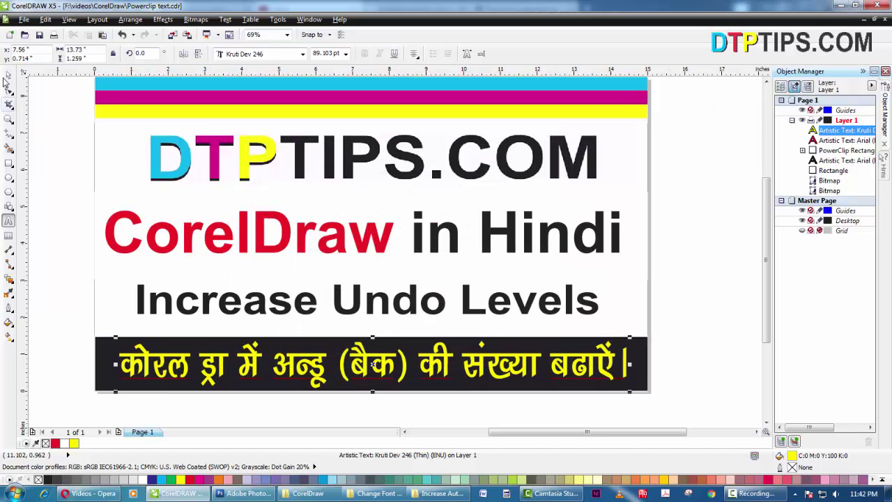
- Delete the DTPTIPS.COM title from the page
click(8, 75)
double_click(189, 155)
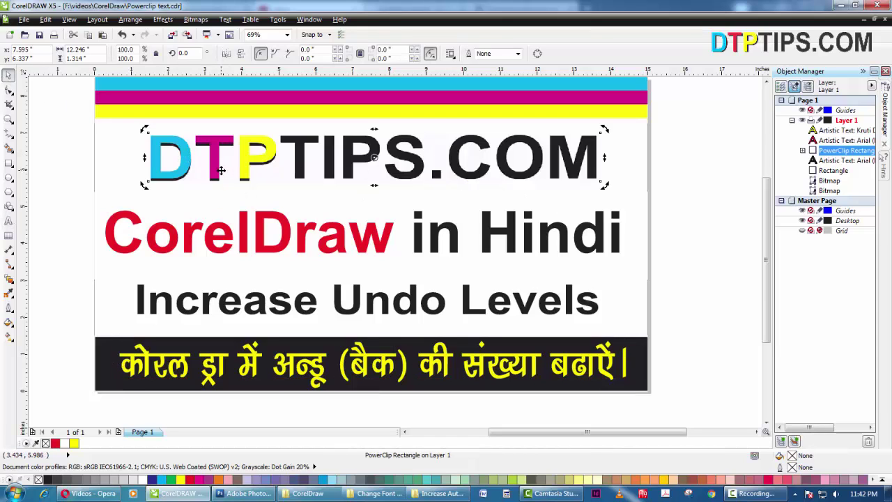
key(Delete)
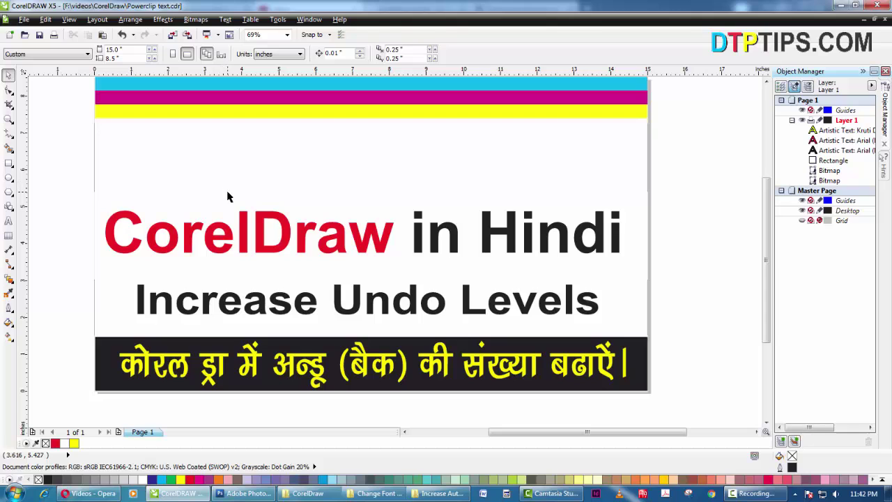
- Draw four rectangles of different sizes in the empty area to the right of the page
click(8, 162)
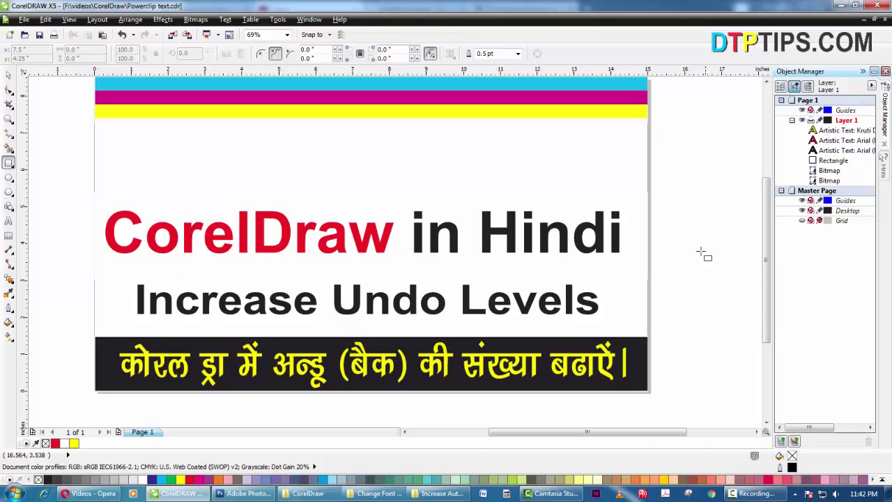
drag(669, 198, 699, 232)
drag(688, 289, 735, 327)
drag(709, 159, 727, 162)
drag(694, 109, 725, 154)
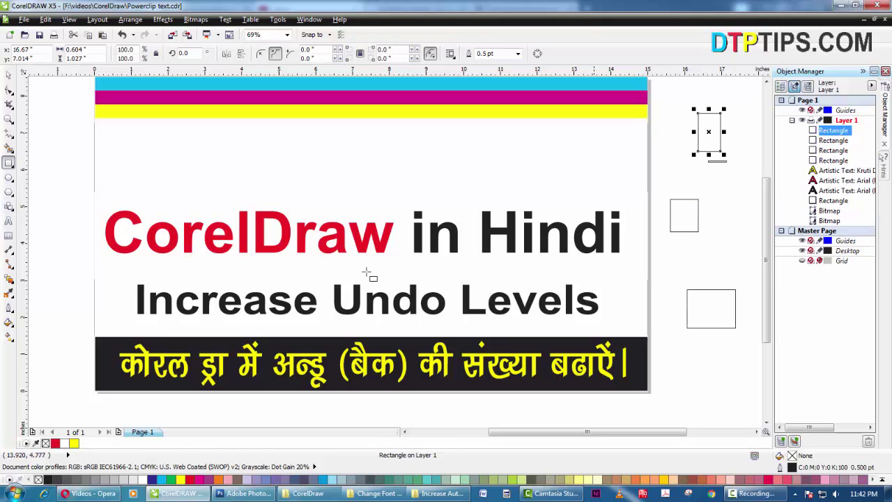
- Place a vertical guideline at about x -0.96 inches and draw ellipses down the left side of the page to its lower-left corner
click(9, 177)
drag(25, 175, 58, 205)
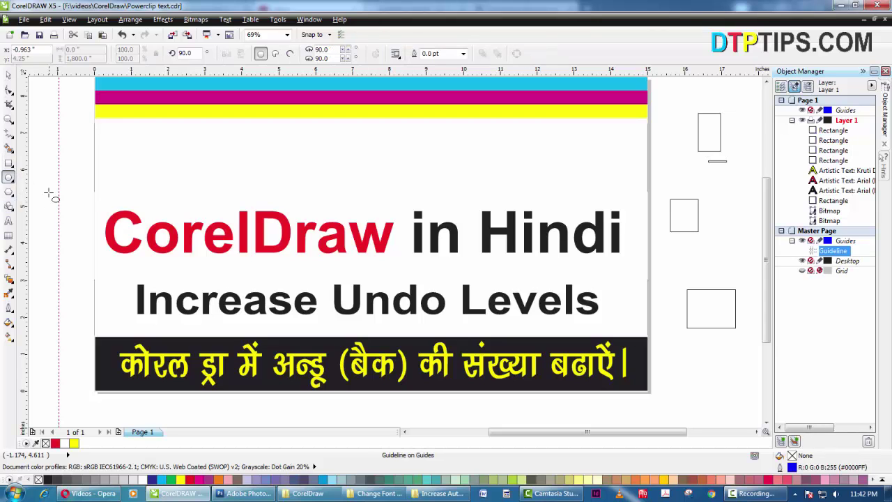
mouse_move(57, 171)
mouse_down()
mouse_move(81, 185)
mouse_move(75, 230)
mouse_up()
drag(66, 242, 78, 311)
mouse_move(74, 335)
mouse_down()
mouse_move(79, 382)
mouse_move(103, 408)
mouse_up()
- Draw ellipses of various sizes below the page and up its right side, ending with one about 2.27 by 0.26 inches
drag(157, 405, 182, 410)
drag(237, 407, 263, 414)
drag(335, 403, 427, 412)
drag(451, 408, 480, 412)
drag(500, 402, 541, 413)
drag(589, 399, 626, 403)
drag(665, 373, 689, 386)
drag(681, 309, 687, 327)
drag(715, 190, 725, 194)
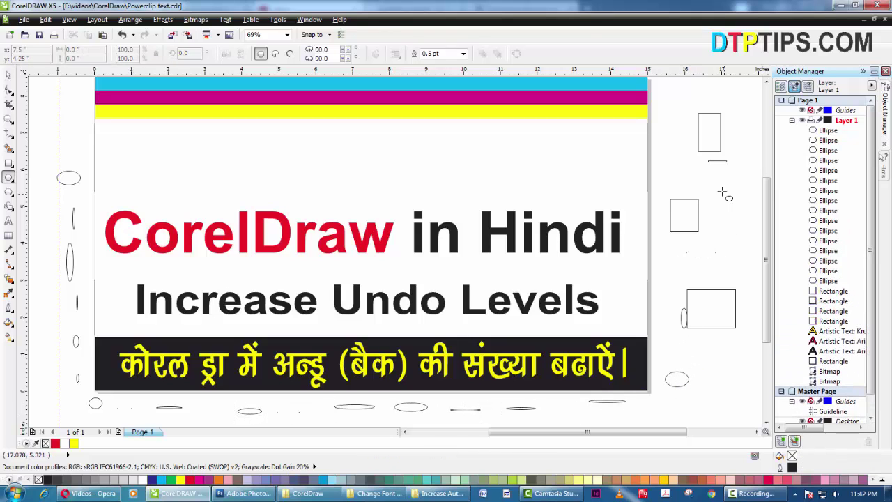
drag(681, 145, 683, 157)
drag(668, 98, 753, 108)
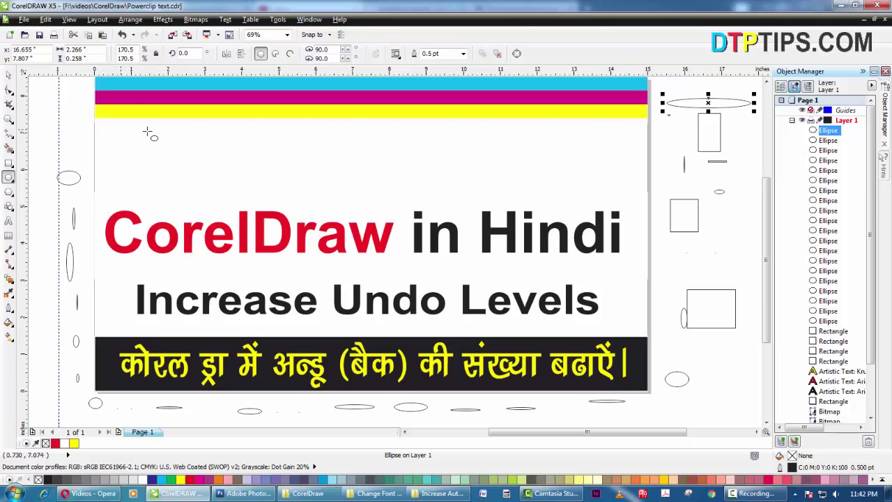
- Undo all the drawn ellipses, the guideline and the rectangles, back through the deletion of the DTPTIPS.COM title
key(space)
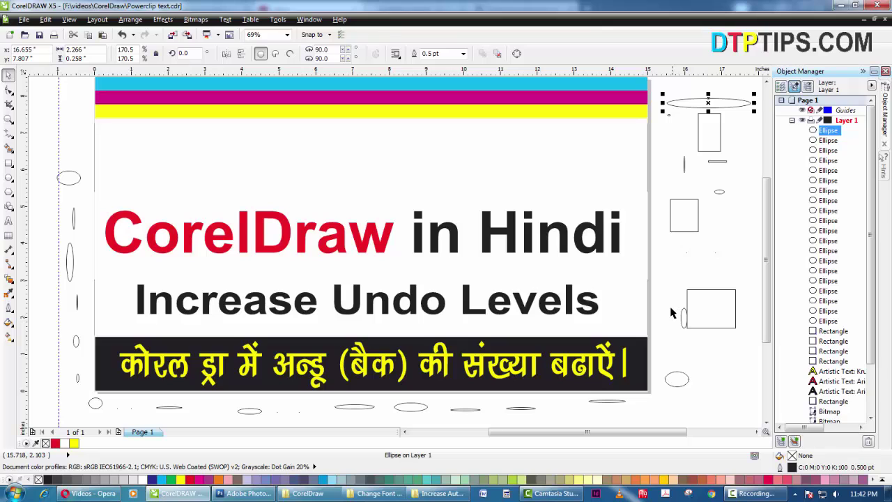
key(ctrl+z)
key(ctrl+z)
key(ctrl+z)
key(ctrl+z)
key(ctrl+z)
key(ctrl+z)
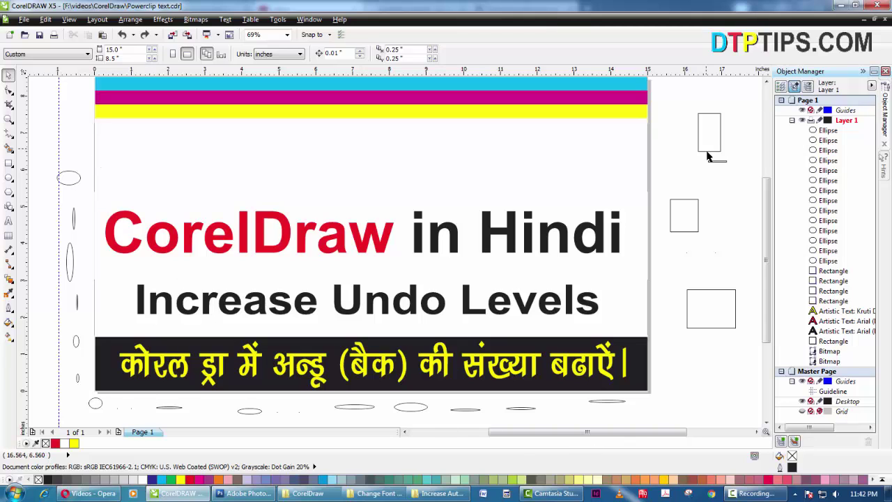
key(ctrl+z)
key(ctrl+z)
key(ctrl+z)
key(ctrl+z)
key(ctrl+z)
key(ctrl+z)
key(ctrl+z)
key(ctrl+z)
key(ctrl+z)
key(ctrl+z)
key(ctrl+z)
key(ctrl+z)
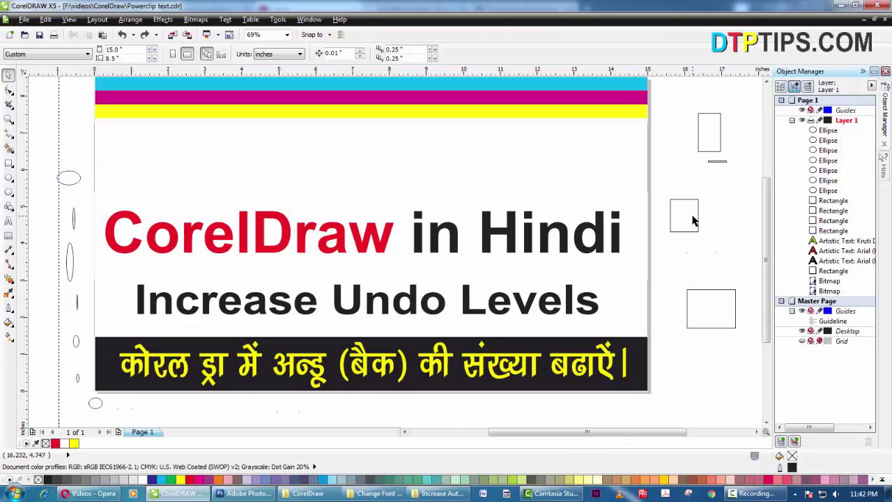
key(ctrl+z)
key(ctrl+z)
key(ctrl+z)
key(ctrl+z)
key(ctrl+z)
key(ctrl+z)
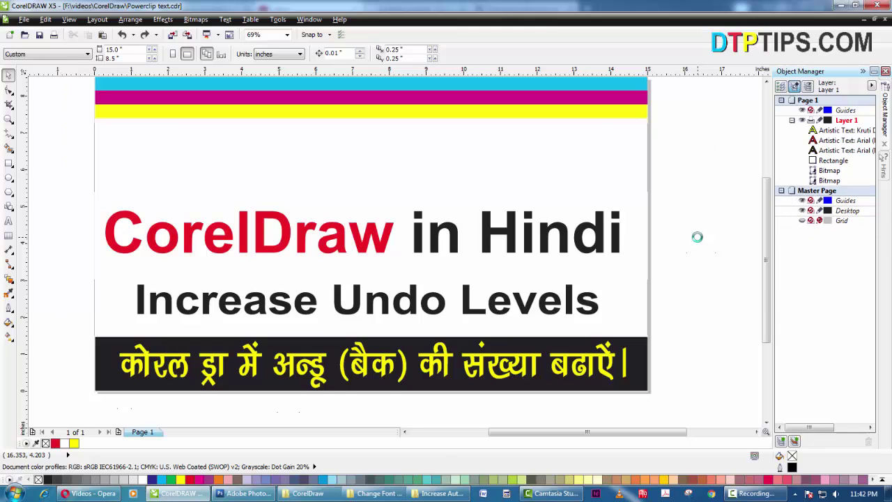
key(ctrl+z)
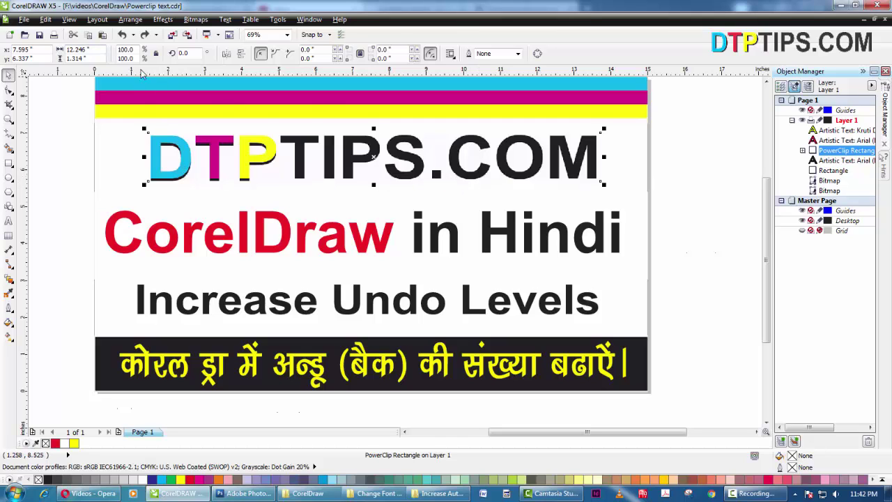
- Redo every undone edit, from the title deletion through the rectangles, the guideline and the last ellipse
click(45, 18)
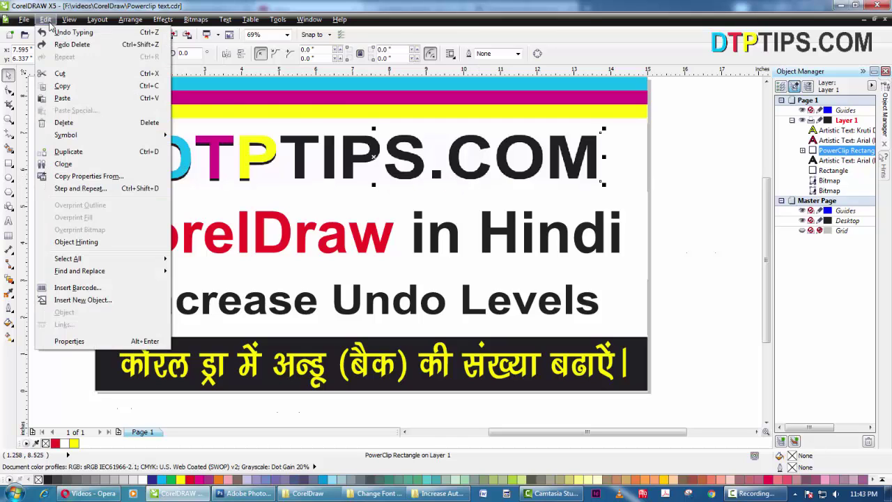
click(73, 45)
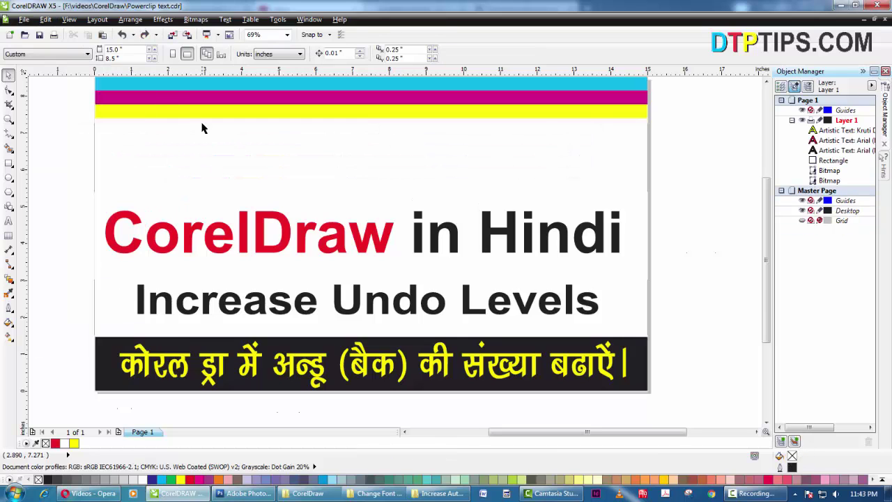
click(145, 34)
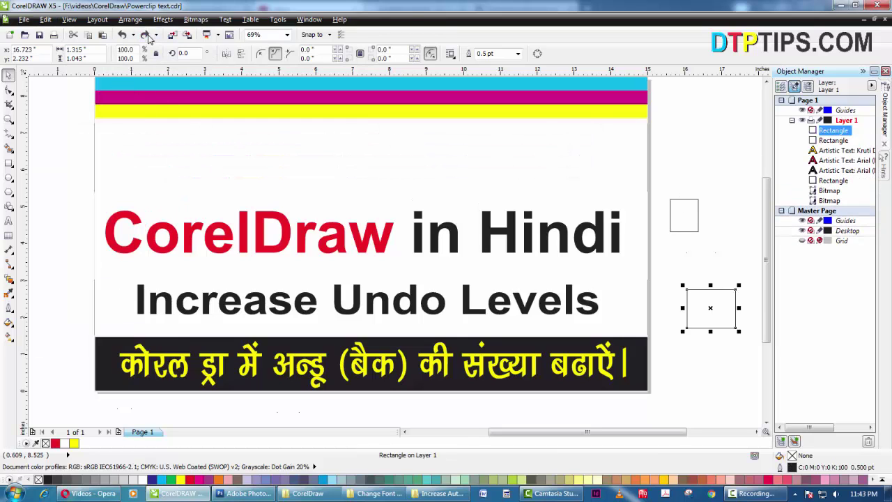
click(145, 35)
click(145, 35)
click(145, 35)
click(145, 34)
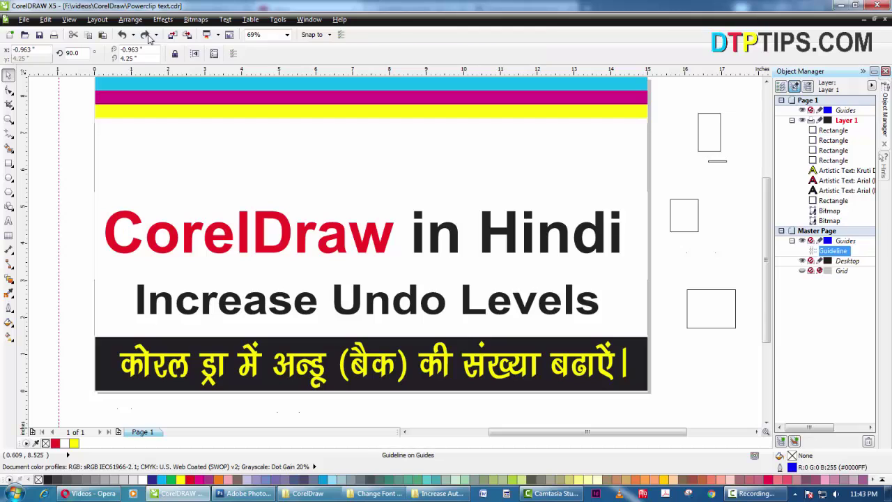
click(145, 35)
click(145, 35)
click(145, 35)
click(145, 35)
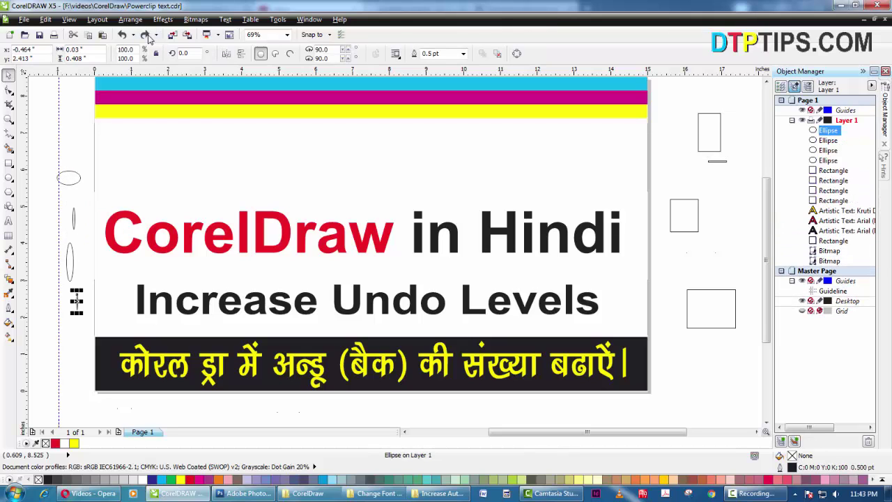
click(145, 35)
click(145, 35)
click(145, 35)
click(146, 34)
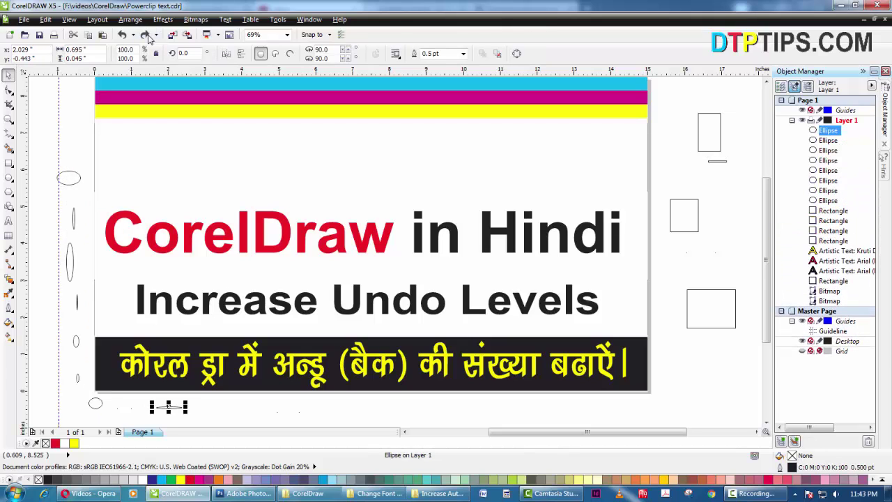
click(146, 35)
click(146, 35)
click(146, 35)
click(146, 35)
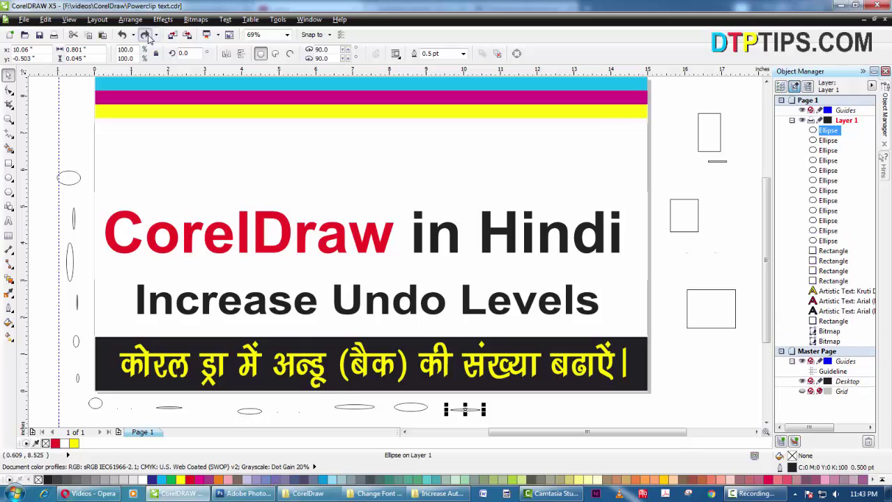
click(145, 35)
click(146, 35)
click(146, 35)
click(146, 35)
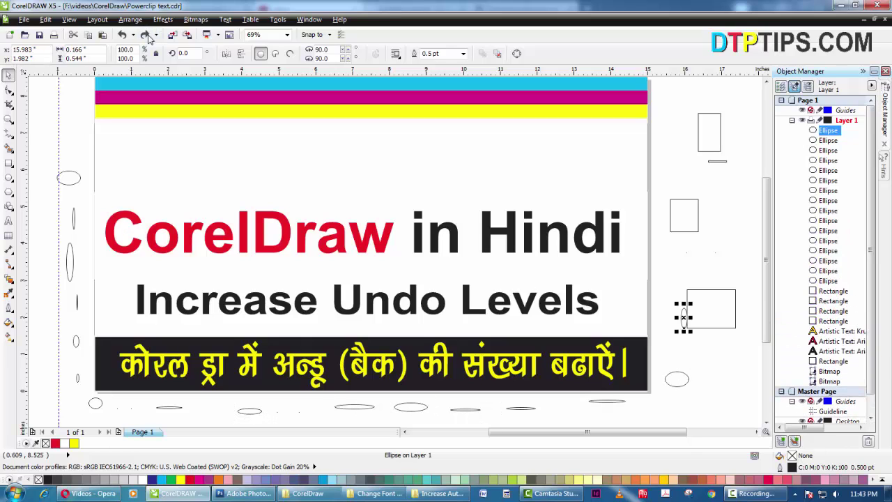
click(146, 35)
click(146, 35)
click(145, 35)
click(146, 35)
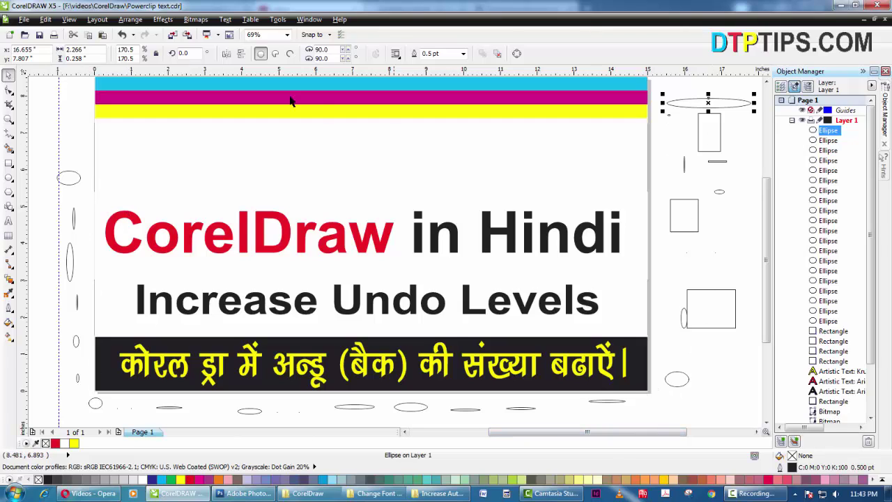
- Paste the DTPTIPS.COM title from the clipboard back onto the page and deselect it
click(103, 35)
click(70, 117)
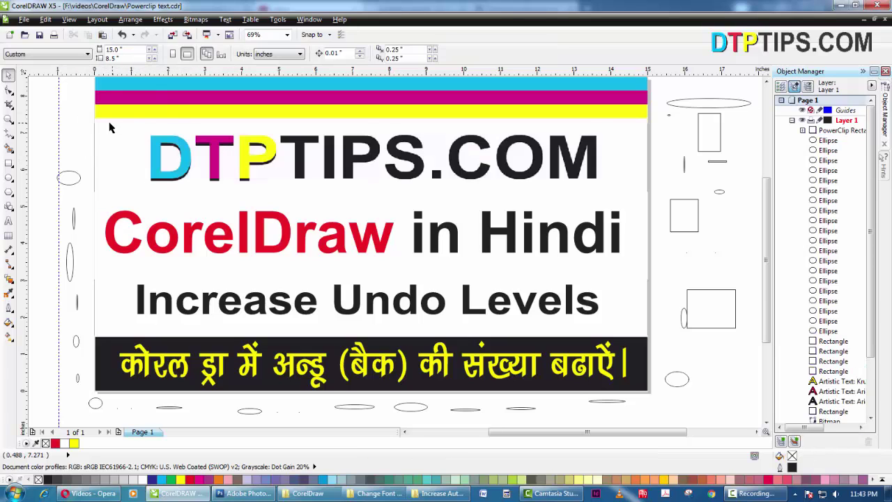